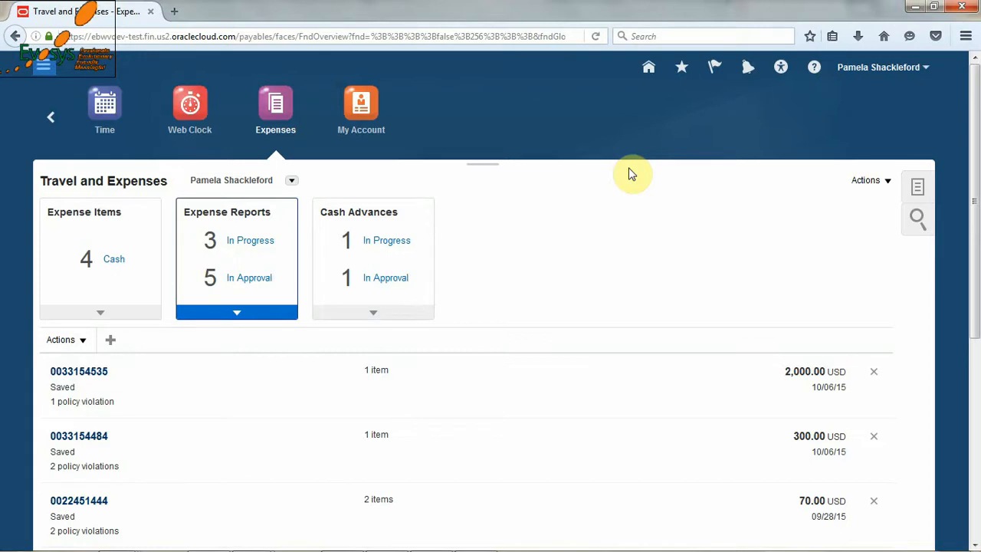
- Create a new expense report with the purpose "Trip to Texas"
{"action": "left_click", "coordinate": [870, 189]}
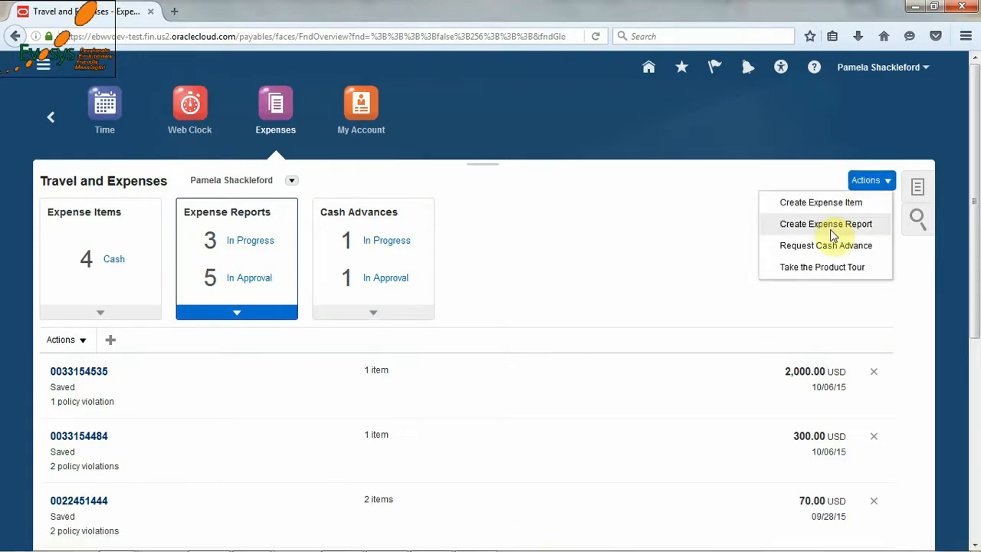
{"action": "left_click", "coordinate": [586, 251]}
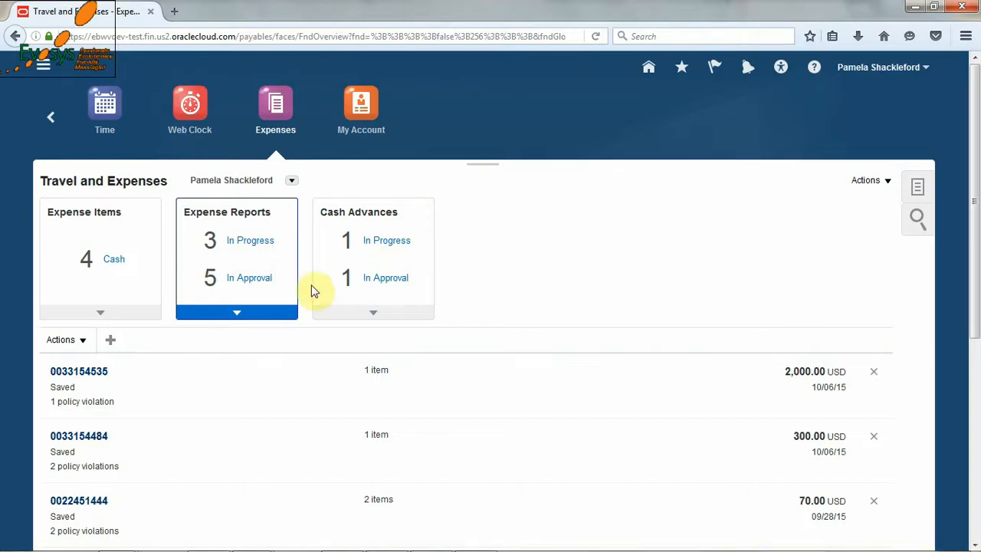
{"action": "left_click", "coordinate": [112, 342]}
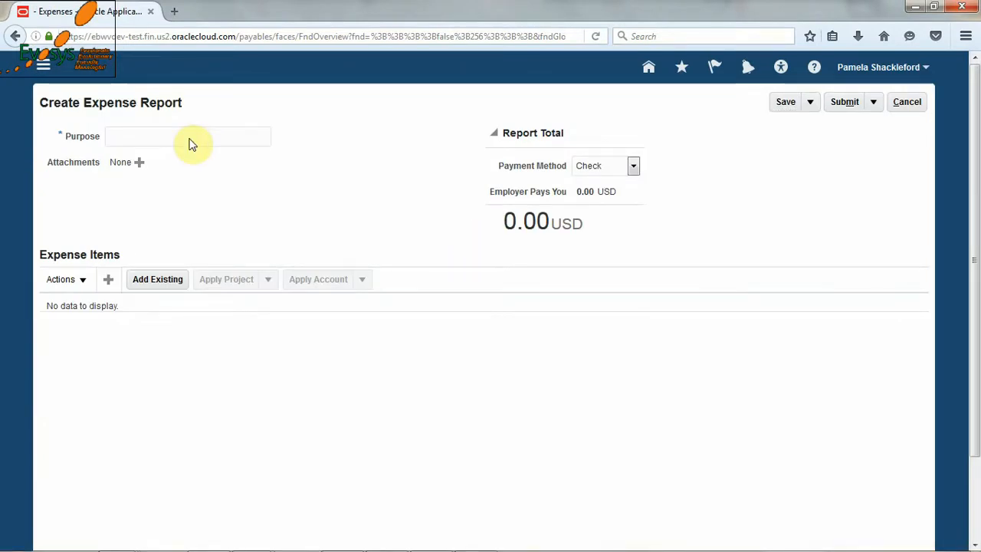
{"action": "left_click", "coordinate": [192, 144]}
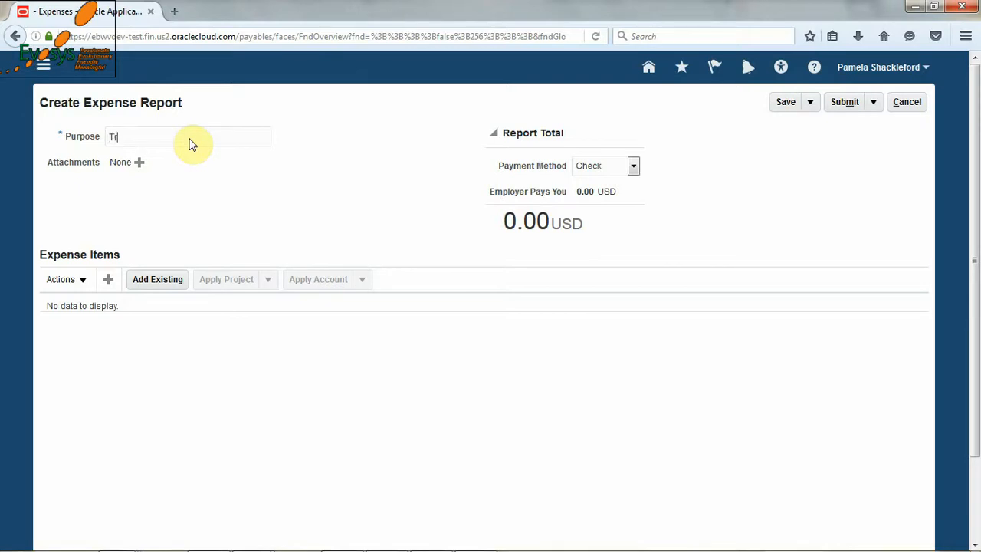
{"action": "type", "text": "Trip to Texas"}
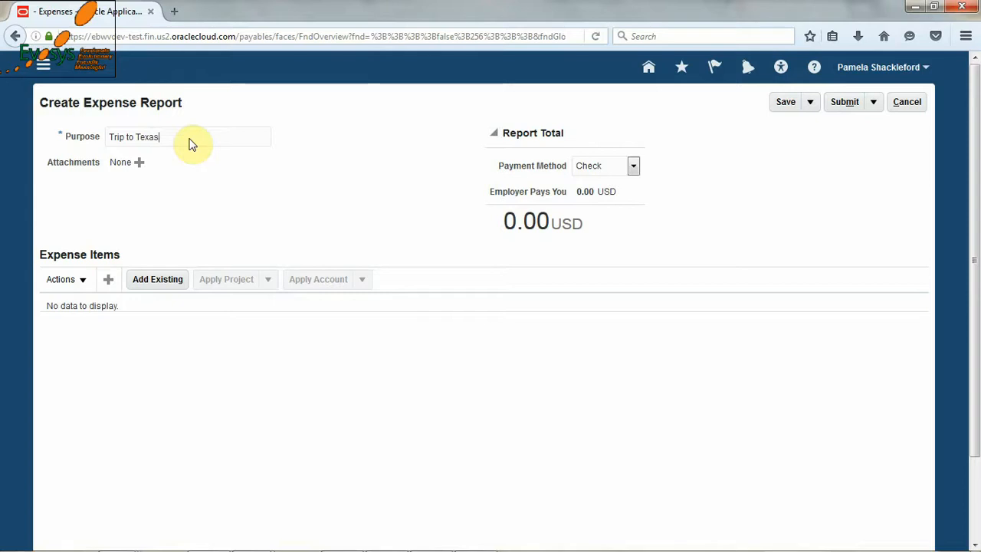
{"action": "left_click", "coordinate": [248, 214]}
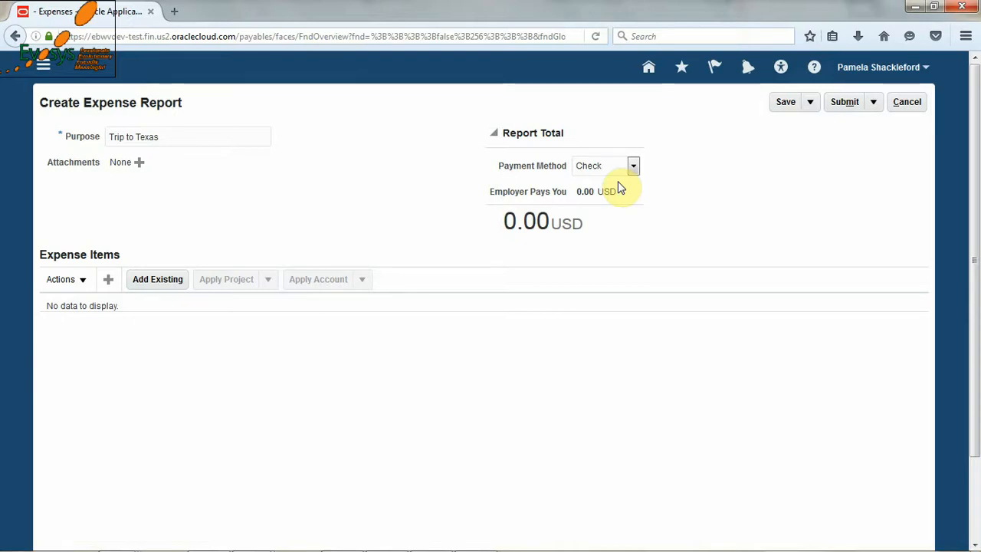
- Add a new expense item of type Personal Vehicle with the expense location A And M College, Brazos, TX
{"action": "left_click", "coordinate": [110, 284]}
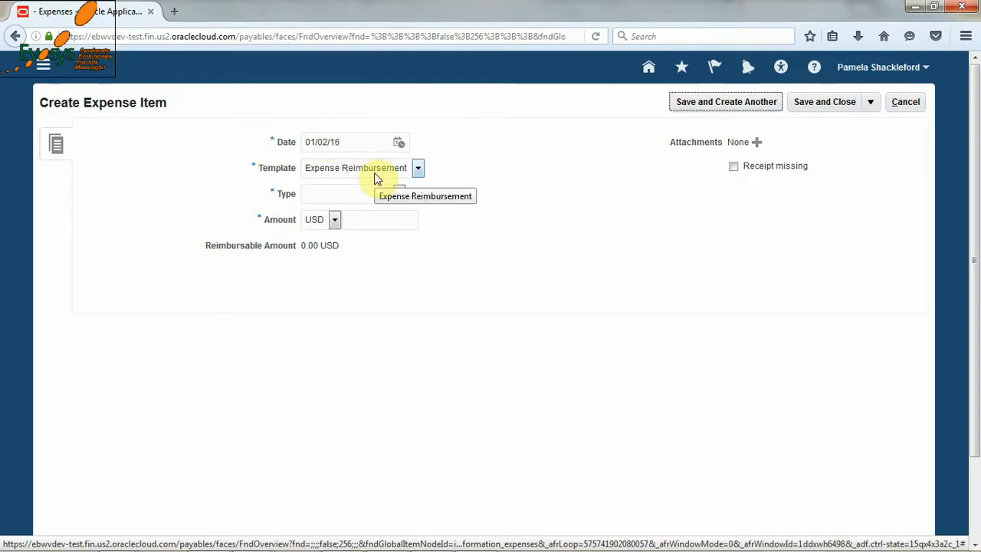
{"action": "left_click", "coordinate": [398, 194]}
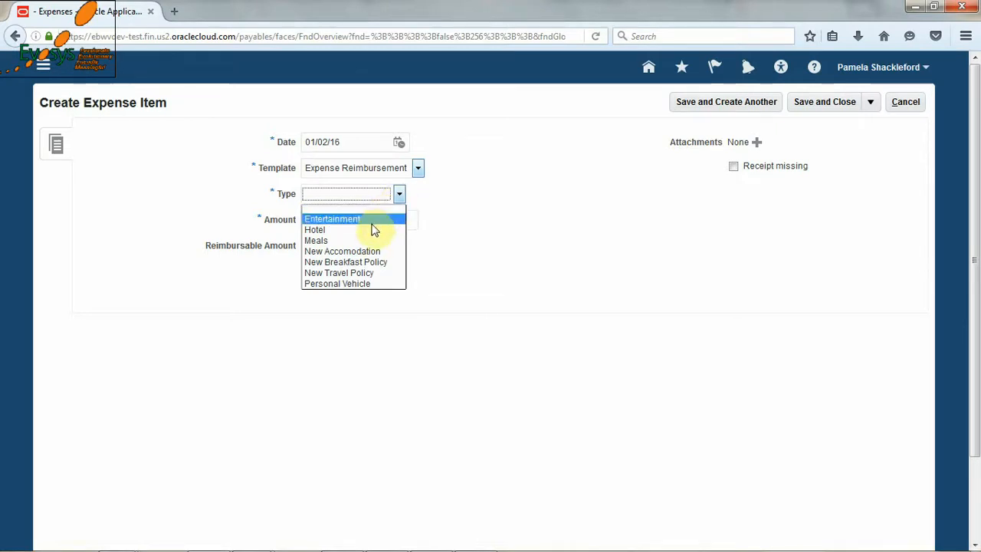
{"action": "left_click", "coordinate": [352, 283]}
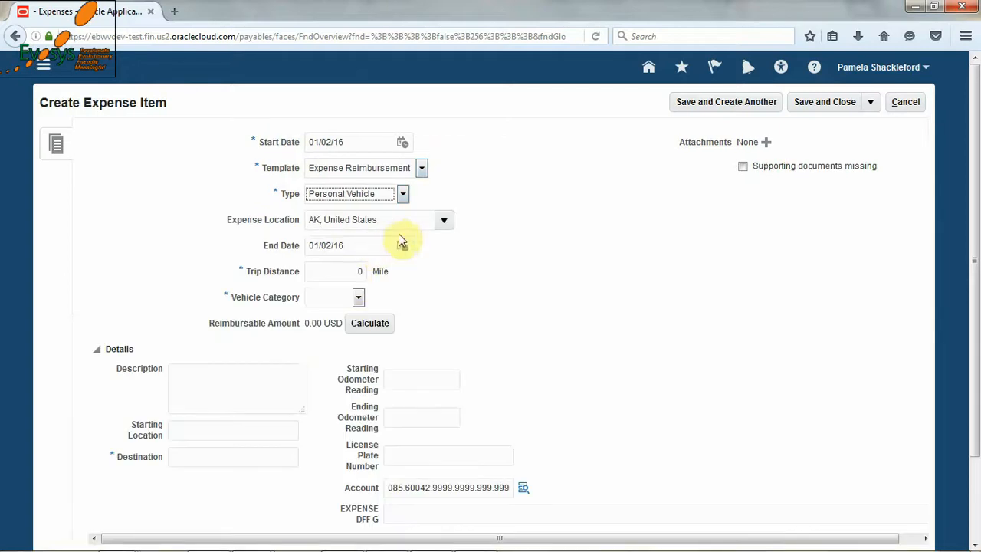
{"action": "left_click", "coordinate": [443, 219]}
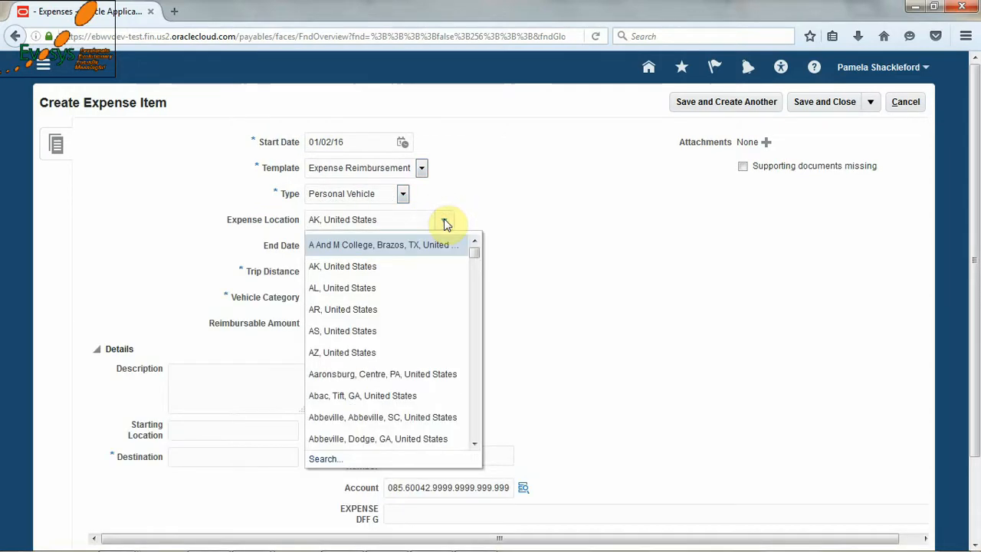
{"action": "left_click", "coordinate": [406, 246]}
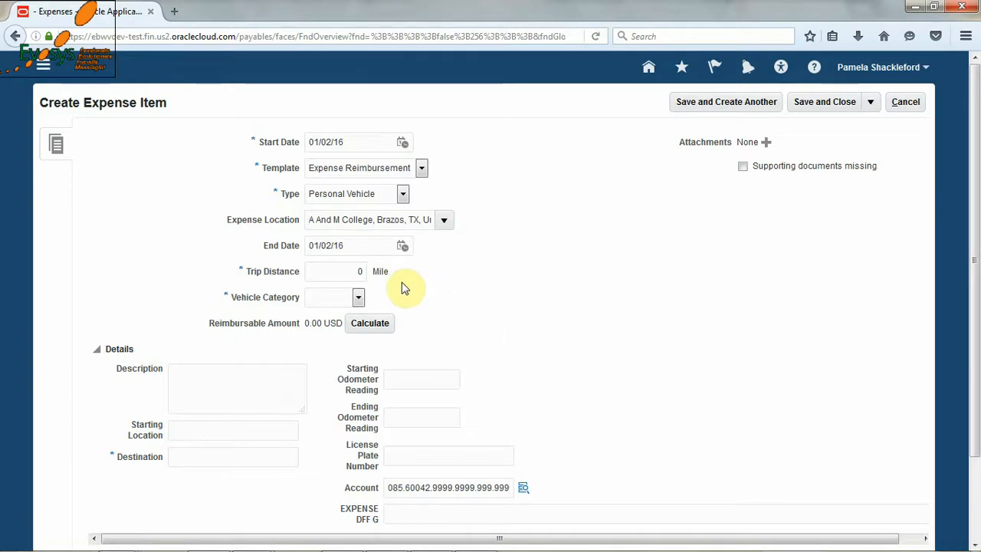
- Set the trip distance to 10 miles and the vehicle category to All Others, and calculate the reimbursable amount
{"action": "left_click", "coordinate": [340, 271]}
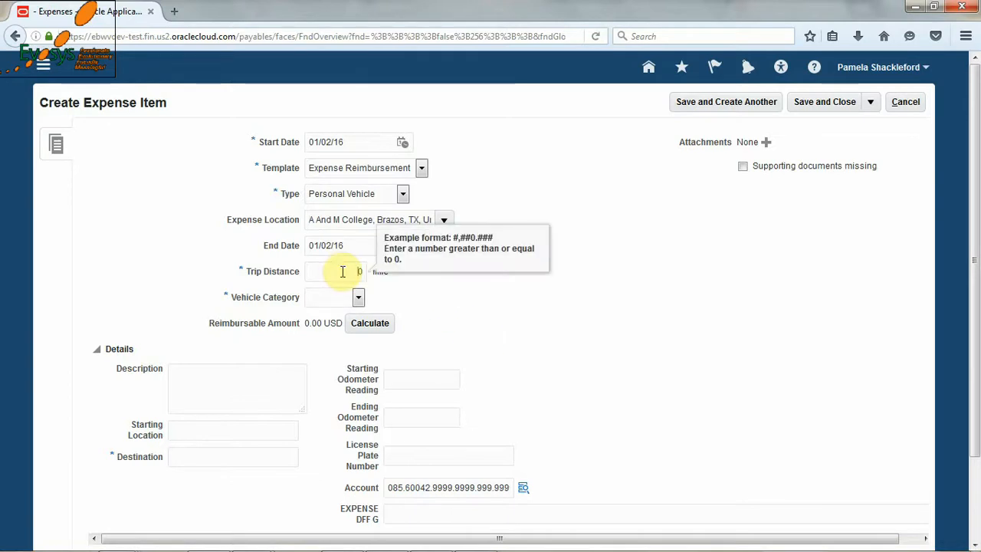
{"action": "type", "text": "1"}
{"action": "key", "text": "Tab"}
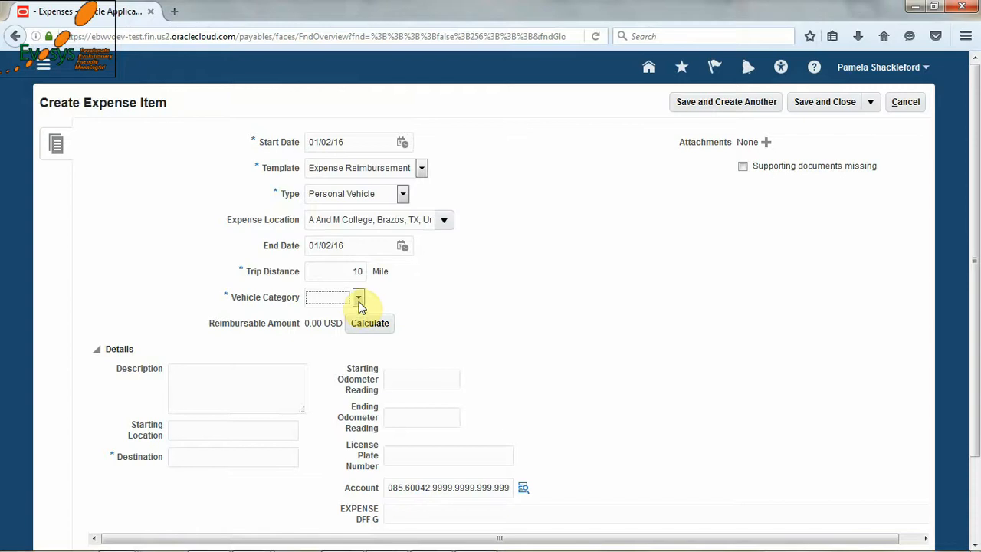
{"action": "left_click", "coordinate": [360, 299]}
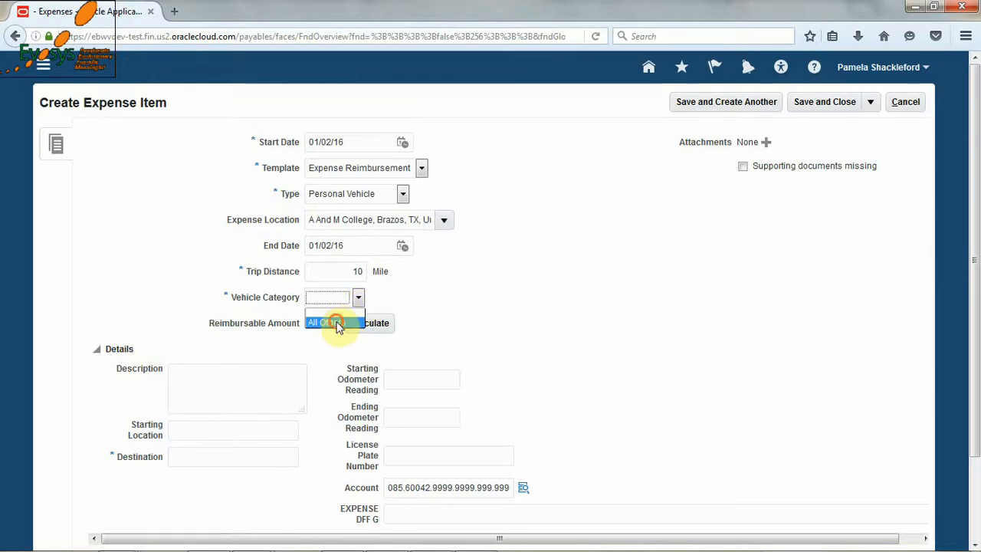
{"action": "left_click", "coordinate": [336, 322]}
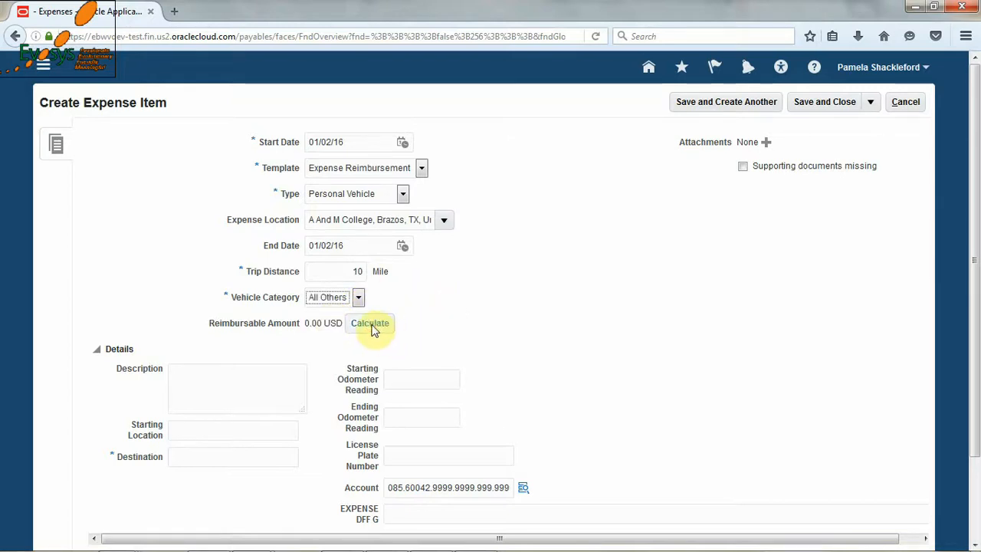
{"action": "left_click", "coordinate": [373, 325]}
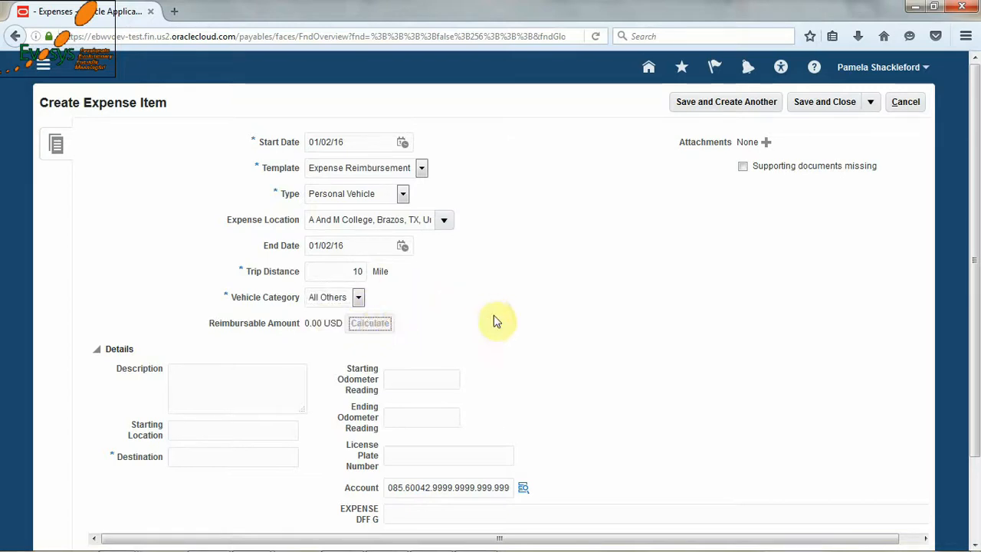
- Enter Texas as the trip's destination and mark the supporting documents as missing
{"action": "left_click", "coordinate": [231, 457]}
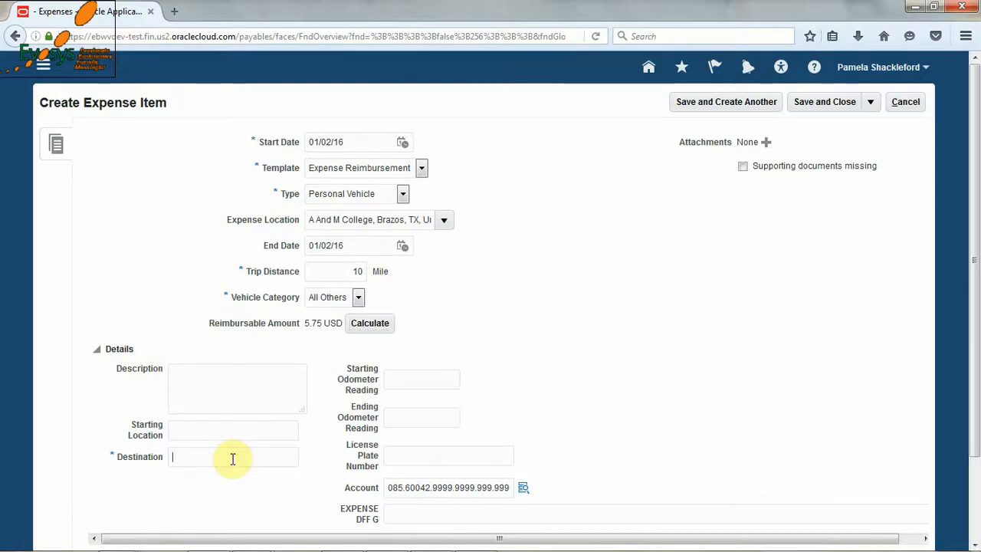
{"action": "type", "text": "Texas"}
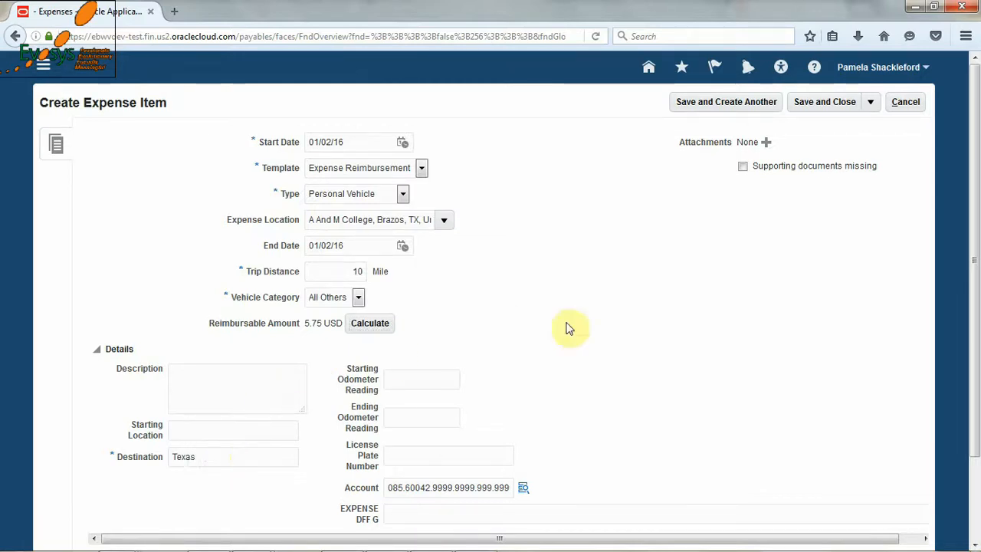
{"action": "left_click", "coordinate": [594, 327]}
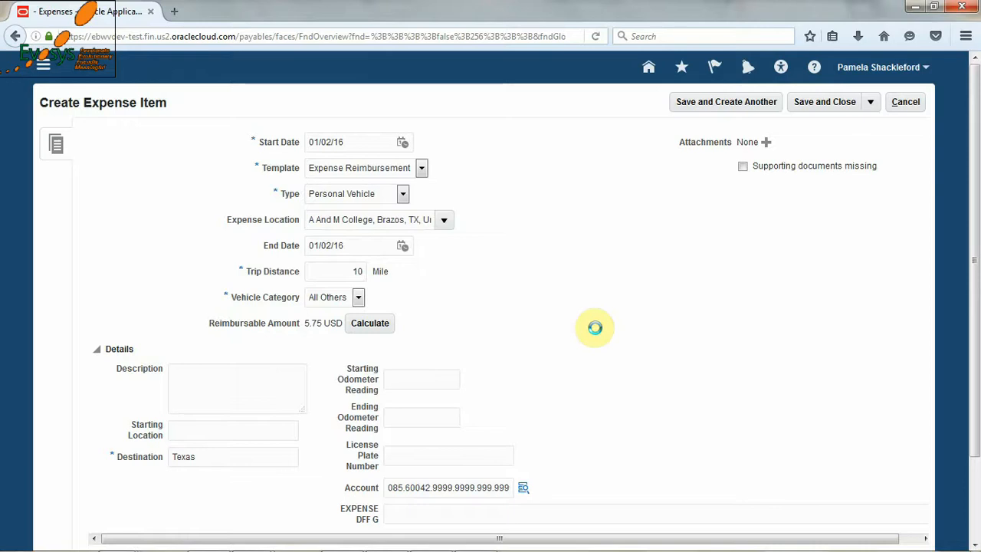
{"action": "left_click", "coordinate": [743, 167]}
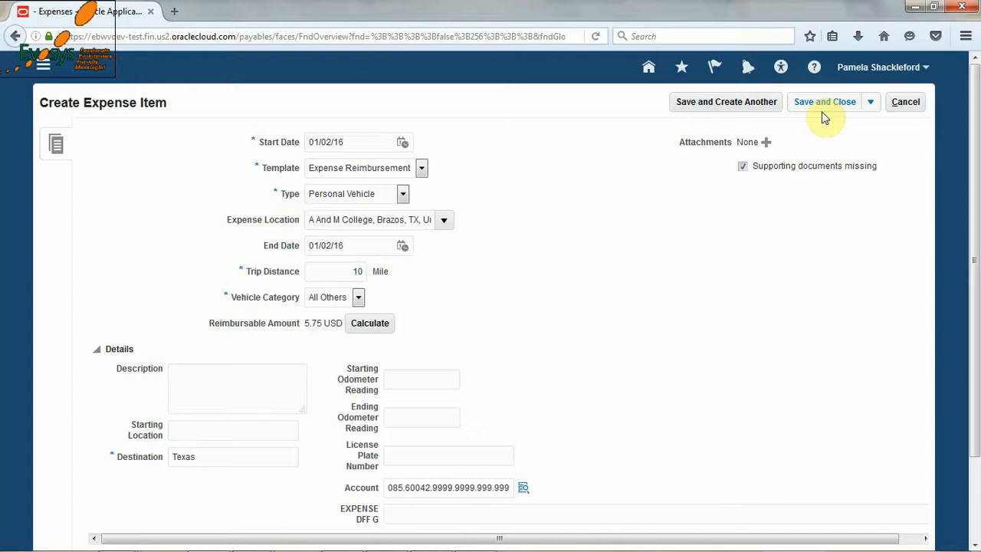
- Save the vehicle item and create another expense item of type New Accomodation with an amount of 25.00 USD
{"action": "left_click", "coordinate": [756, 108]}
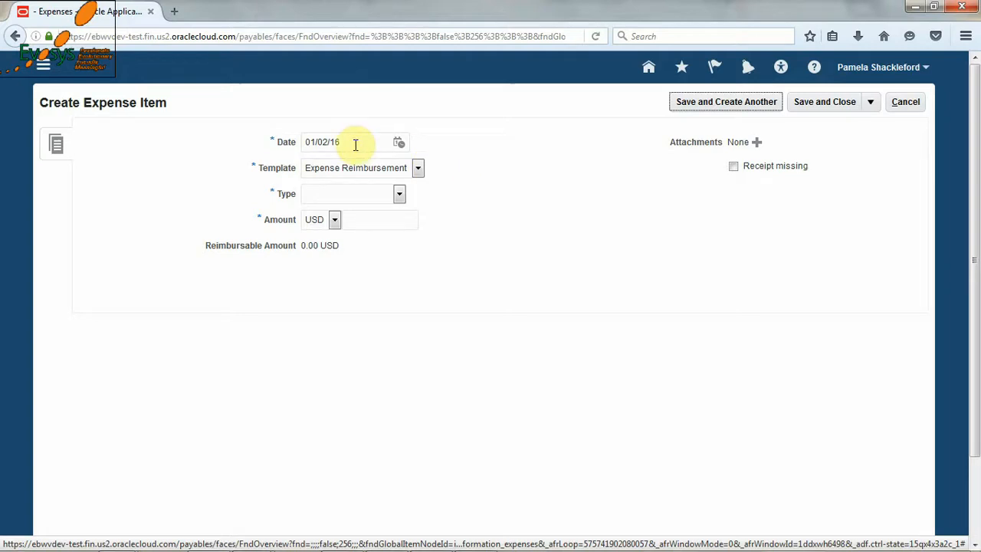
{"action": "left_click", "coordinate": [398, 195]}
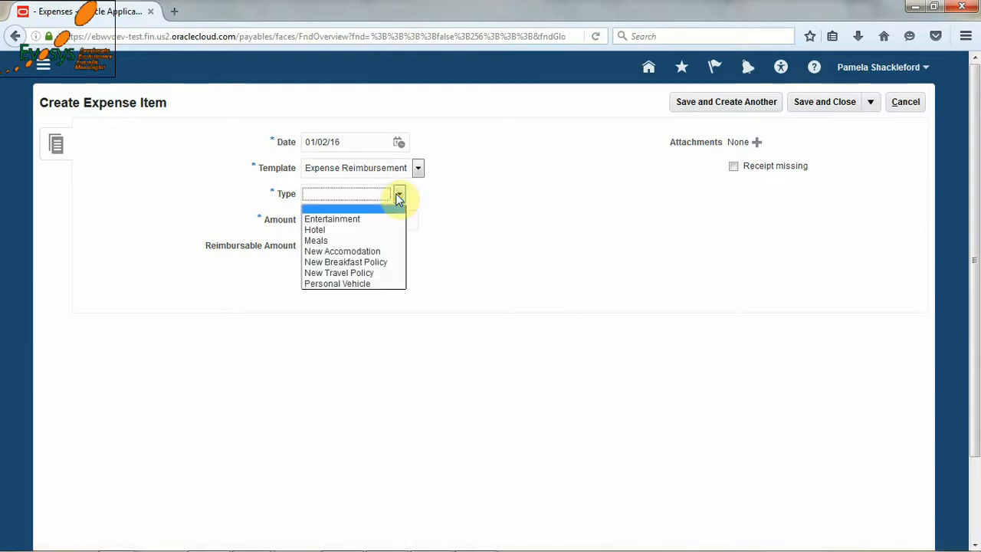
{"action": "left_click", "coordinate": [369, 251]}
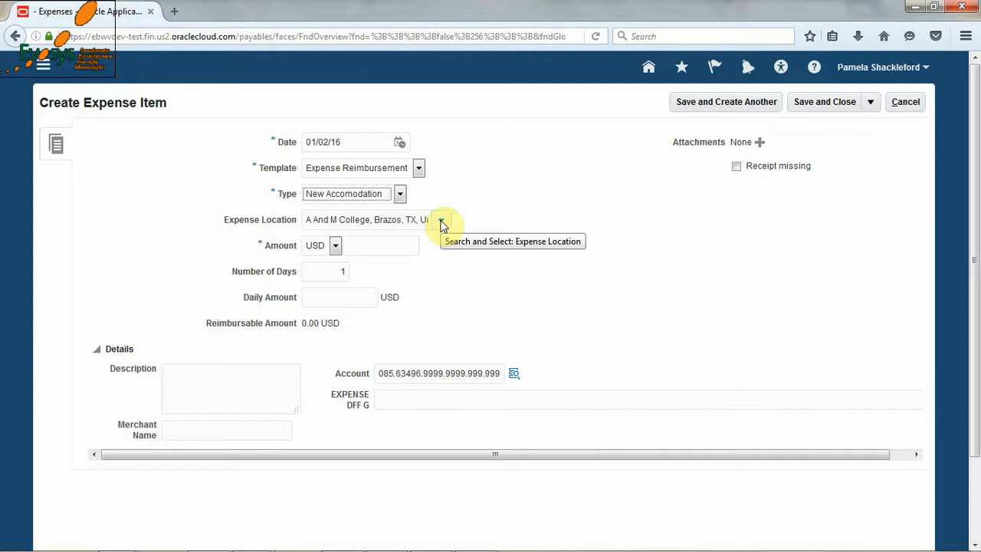
{"action": "left_click", "coordinate": [403, 244]}
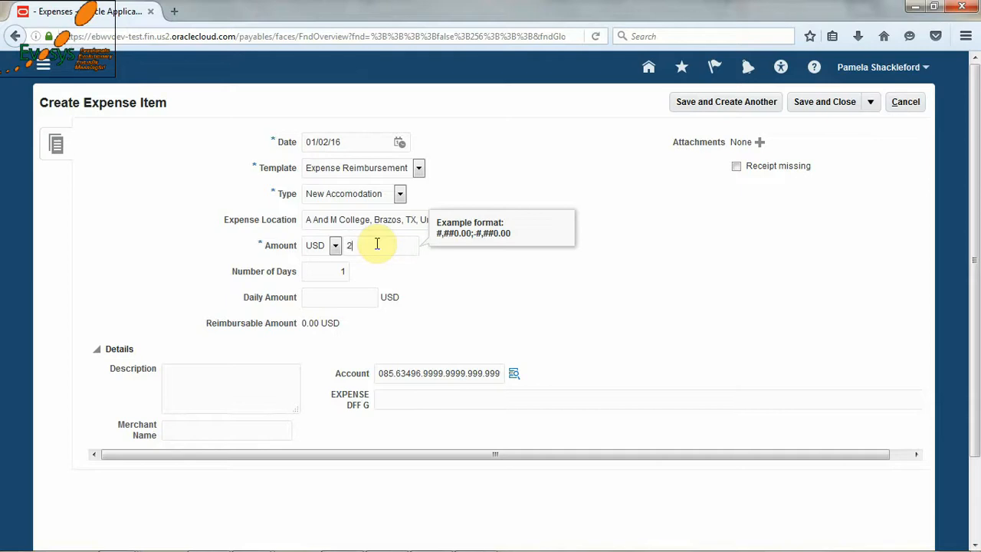
{"action": "key", "text": "Tab"}
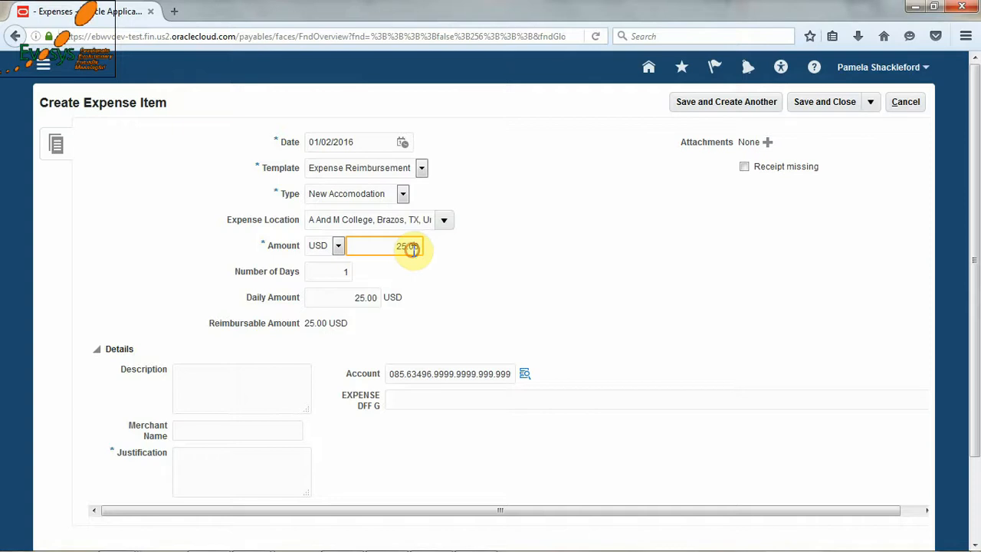
- Enter "Extension due to work." as the justification for the accommodation expense
{"action": "mouse_move", "coordinate": [412, 249]}
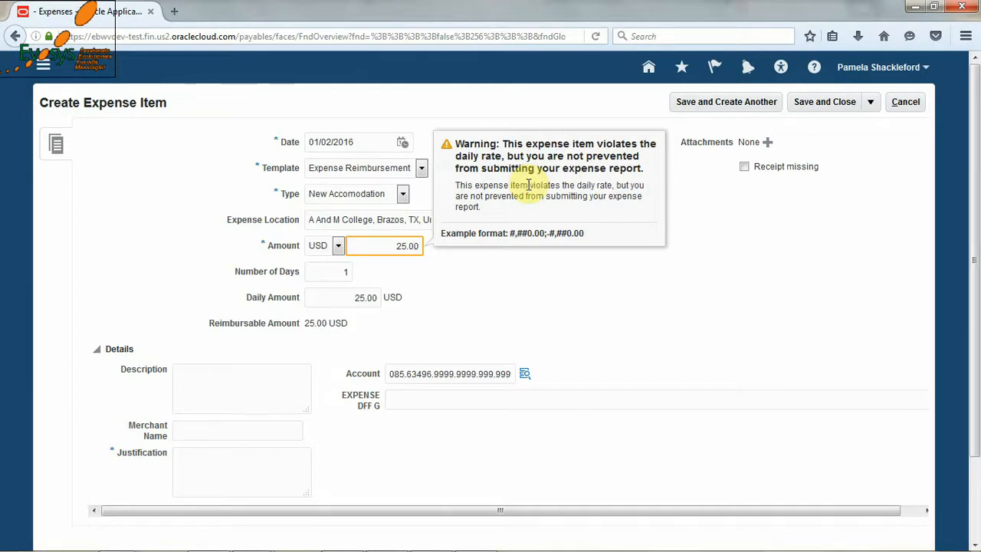
{"action": "left_click", "coordinate": [238, 467]}
{"action": "type", "text": "E"}
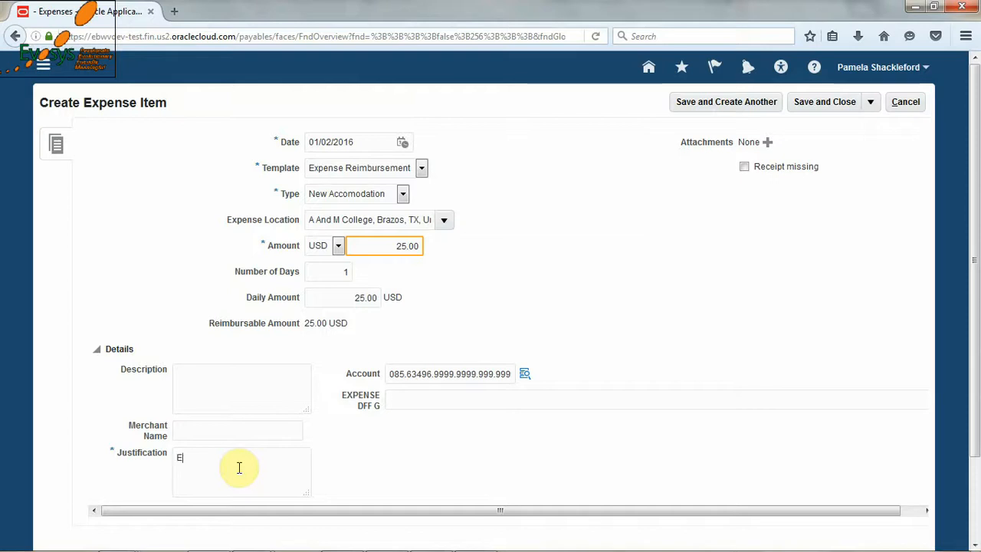
{"action": "type", "text": "xtension "}
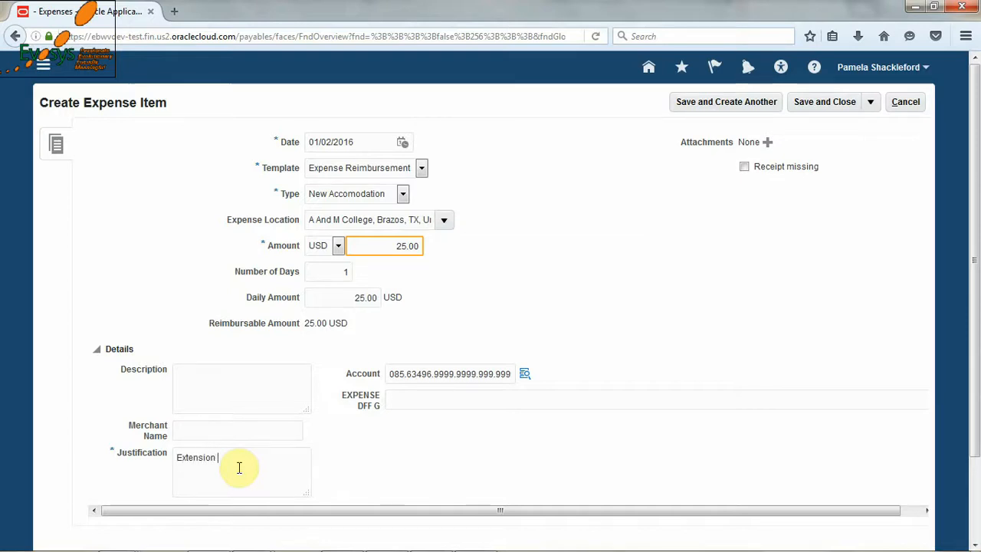
{"action": "type", "text": "due to wo"}
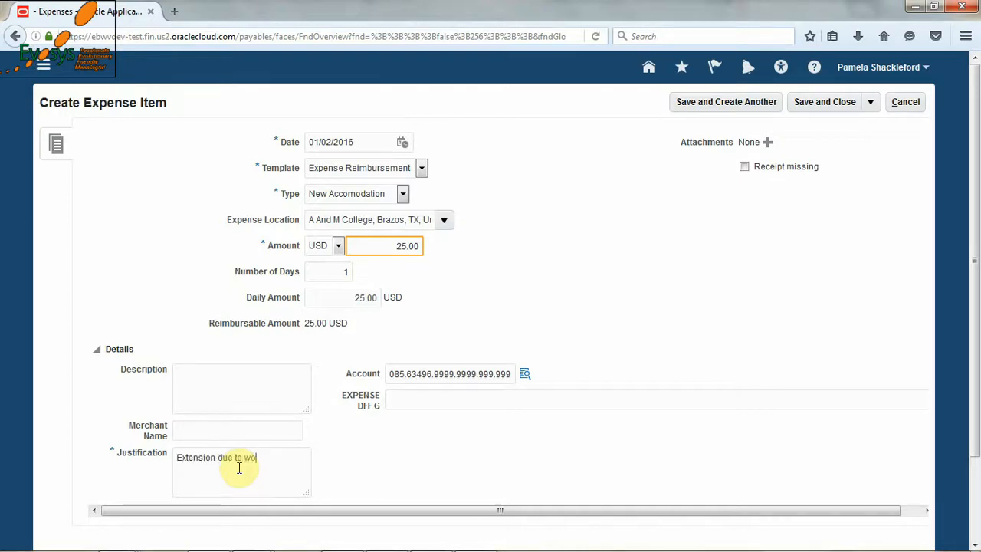
{"action": "type", "text": "rk."}
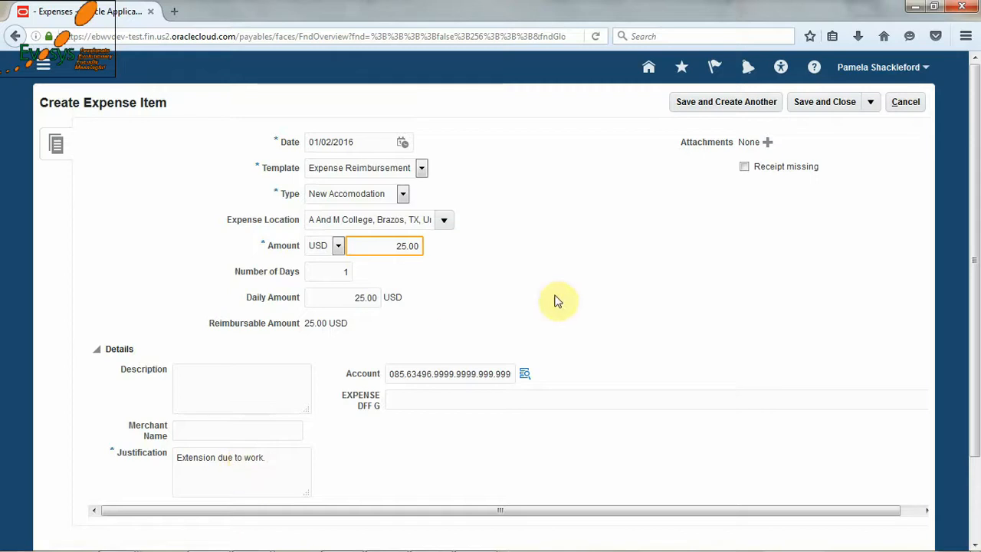
{"action": "left_click", "coordinate": [554, 295]}
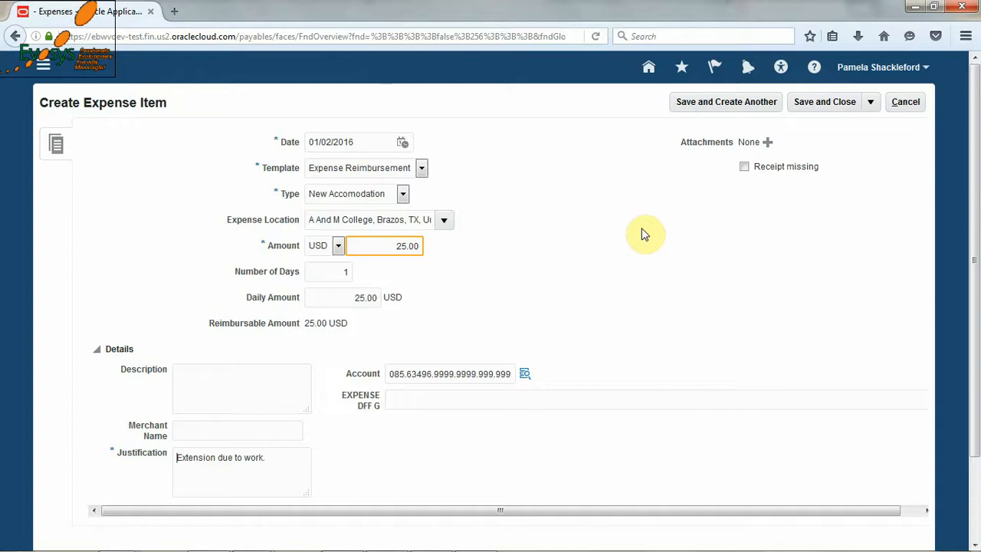
- Attach the ABC_INV file from the Downloads folder to the accommodation expense as a receipt
{"action": "left_click", "coordinate": [767, 145]}
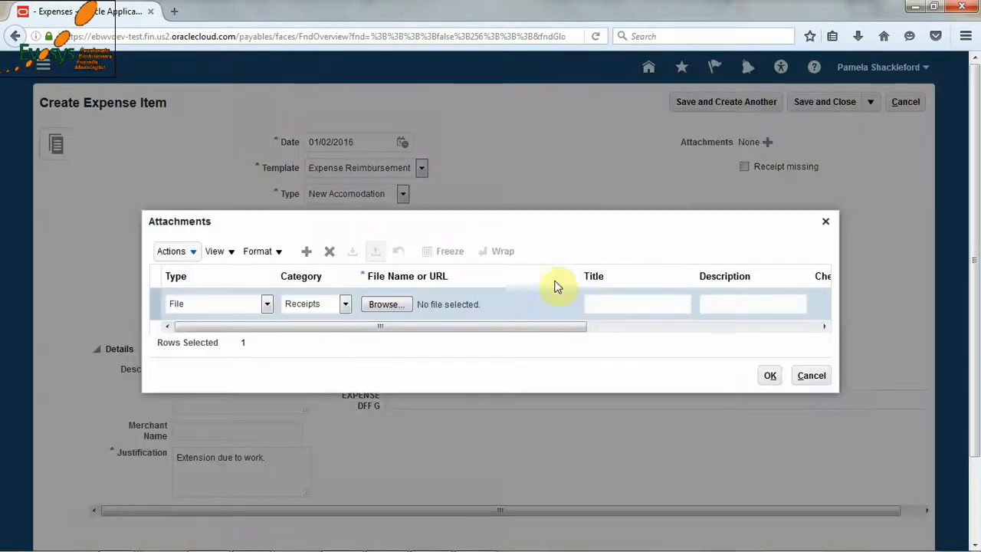
{"action": "left_click", "coordinate": [383, 304]}
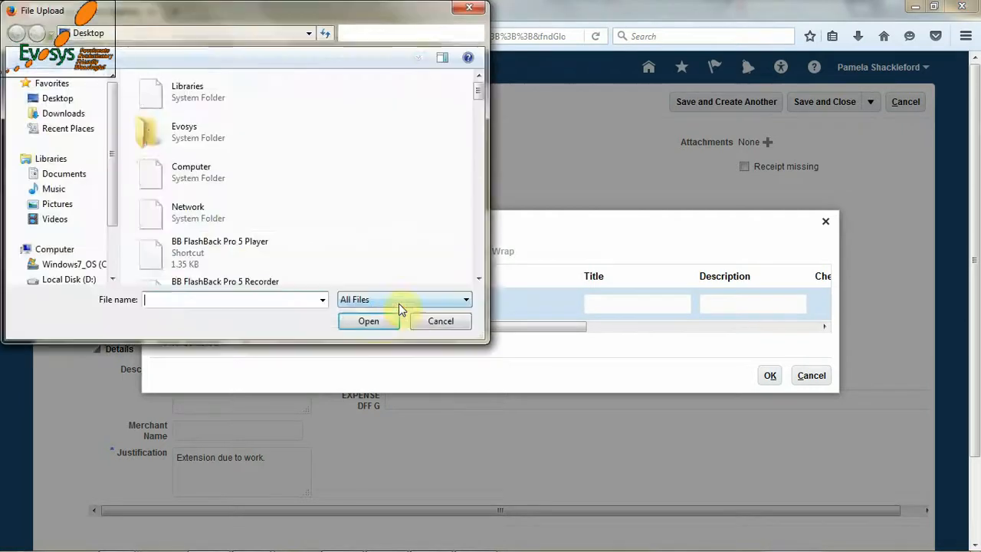
{"action": "left_click", "coordinate": [72, 121]}
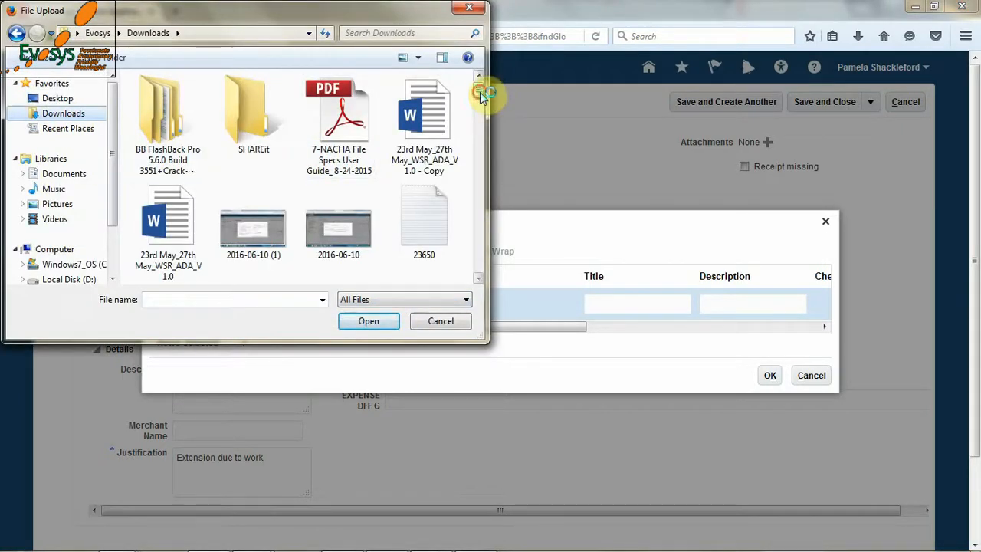
{"action": "left_click_drag", "start_coordinate": [479, 91], "coordinate": [482, 130]}
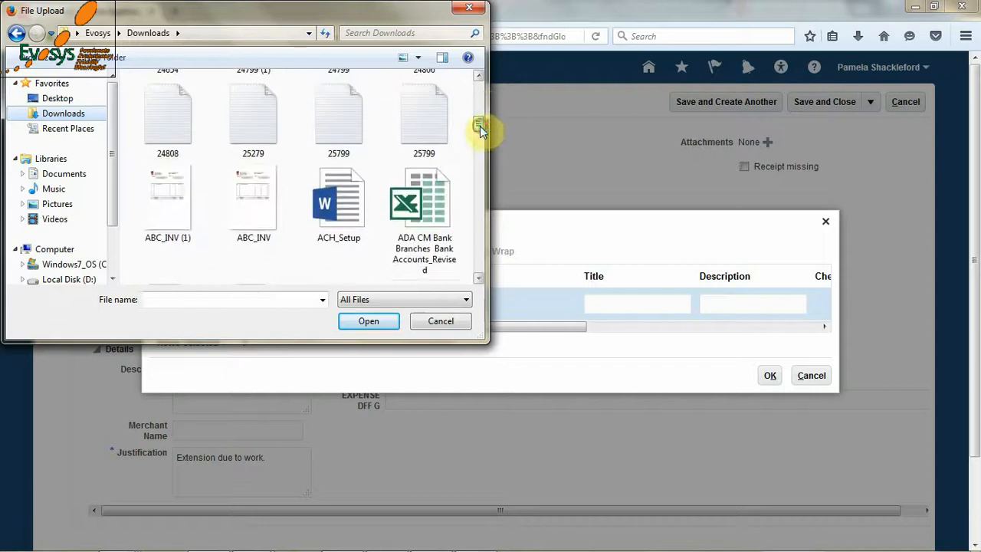
{"action": "left_click", "coordinate": [278, 210]}
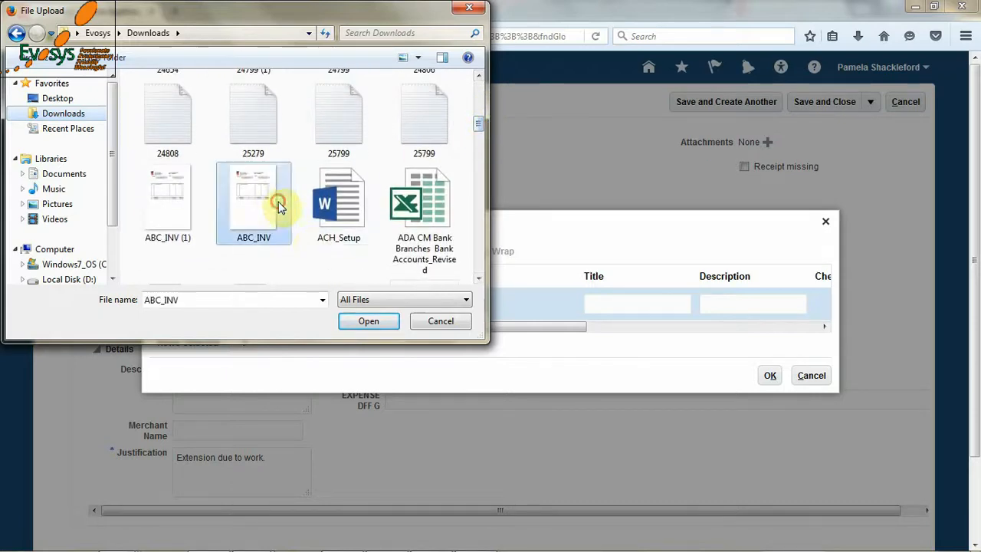
{"action": "left_click", "coordinate": [366, 321]}
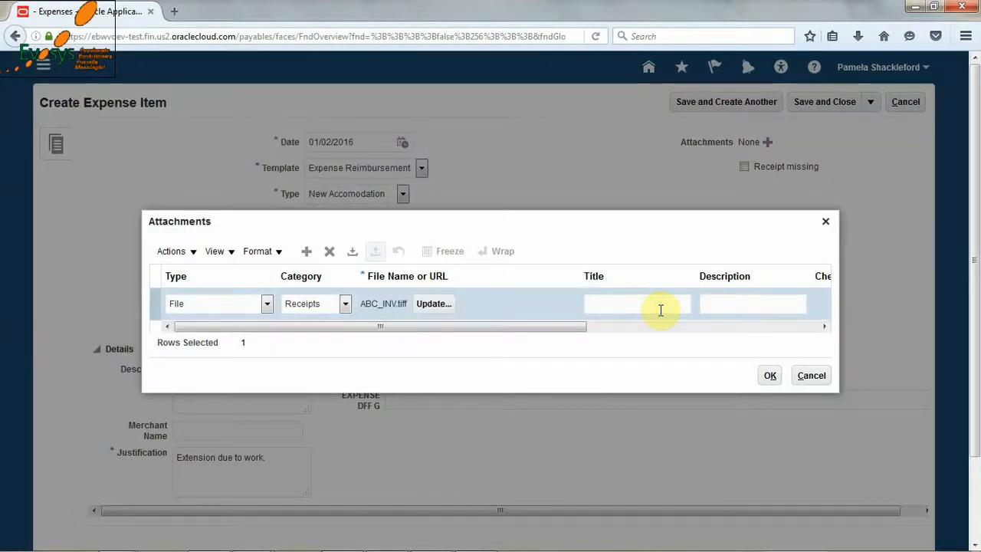
- Title the attachment "Receipt for Accomodation" and accept the attachment
{"action": "left_click", "coordinate": [660, 310]}
{"action": "type", "text": "Rec"}
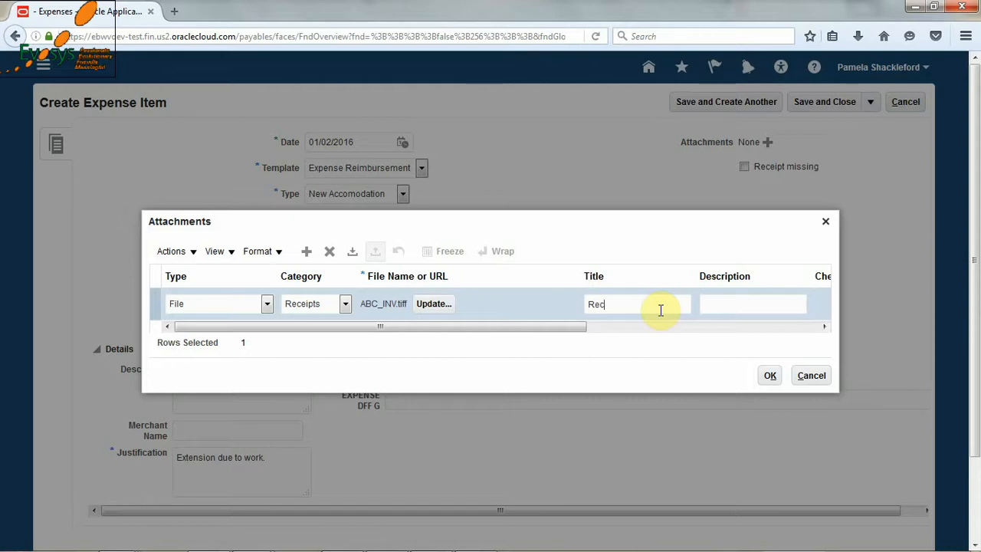
{"action": "type", "text": "eipt"}
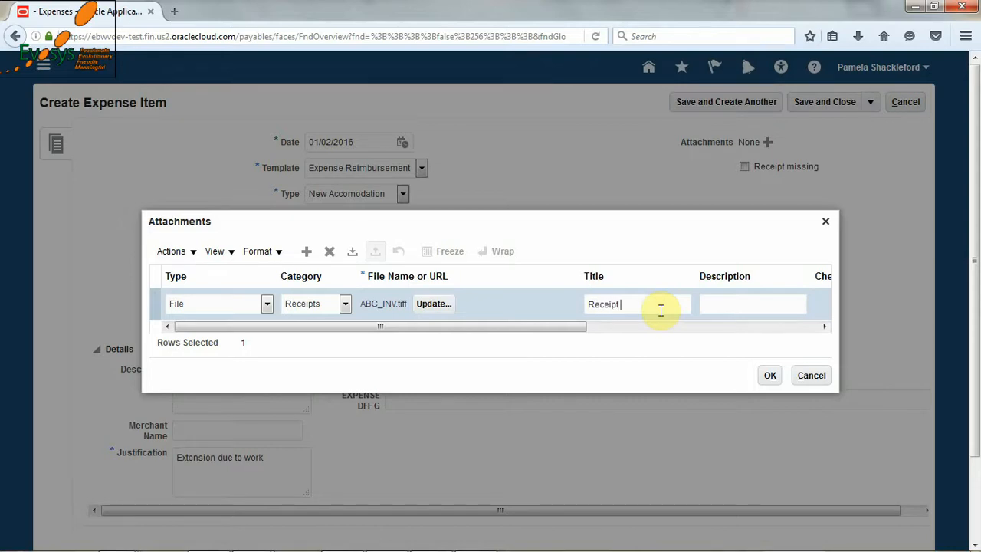
{"action": "type", "text": " for Accomodatio"}
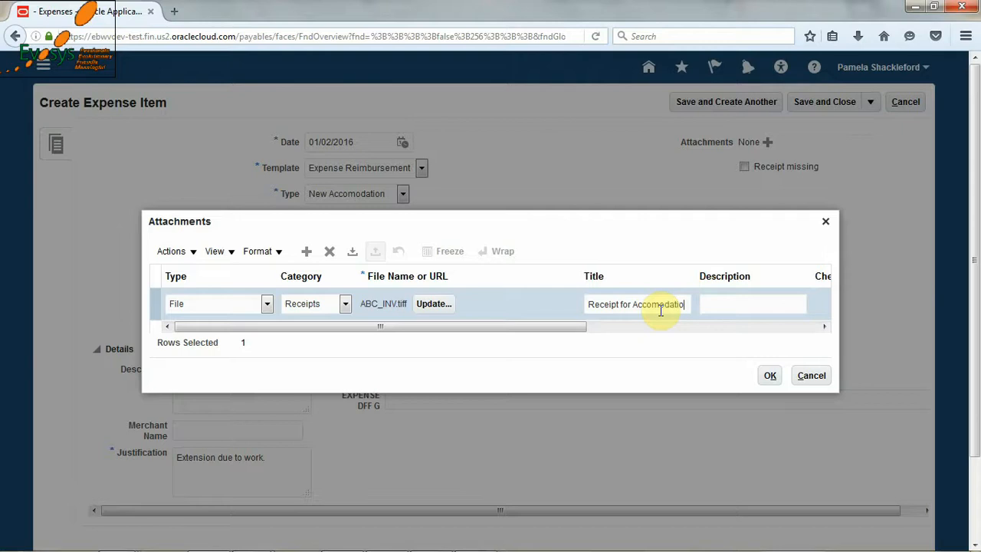
{"action": "type", "text": "n"}
{"action": "left_click", "coordinate": [769, 376]}
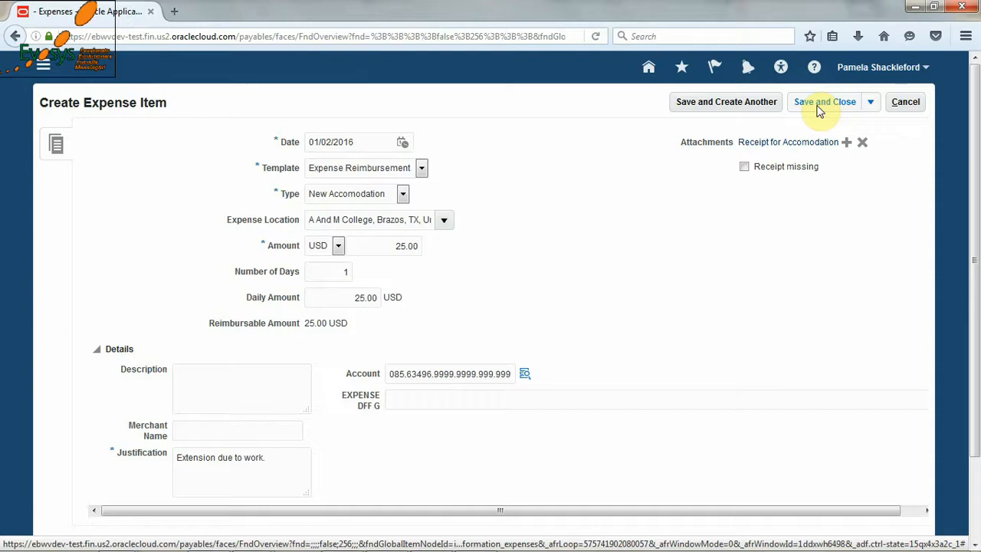
- Save and close the accommodation item, and submit the Trip to Texas expense report for approval despite the policy violations
{"action": "left_click", "coordinate": [820, 108]}
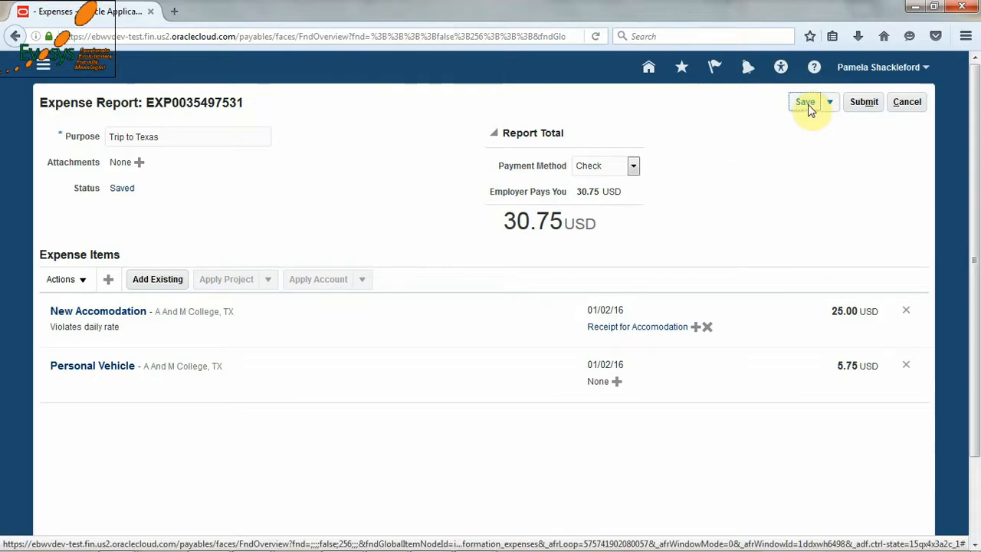
{"action": "left_click", "coordinate": [868, 106]}
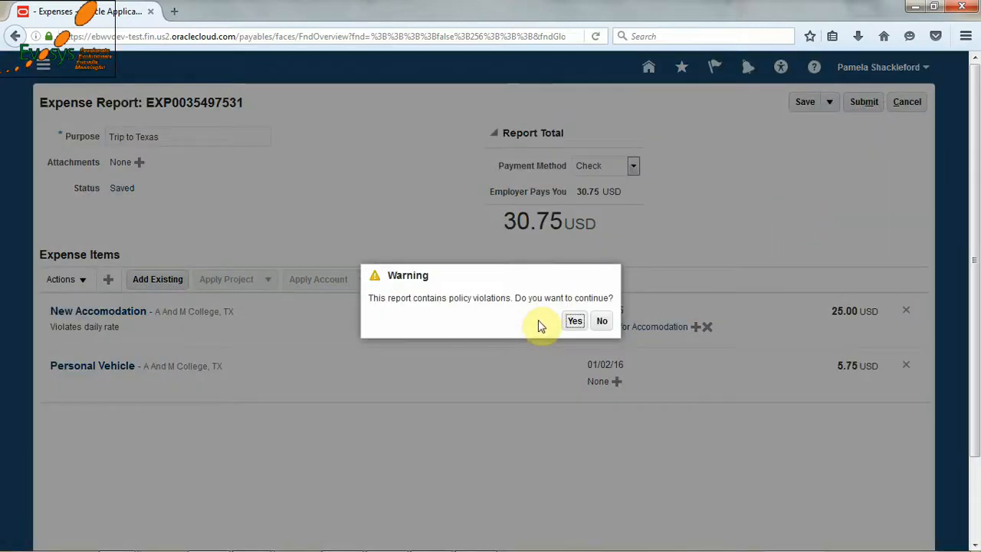
{"action": "left_click", "coordinate": [574, 321]}
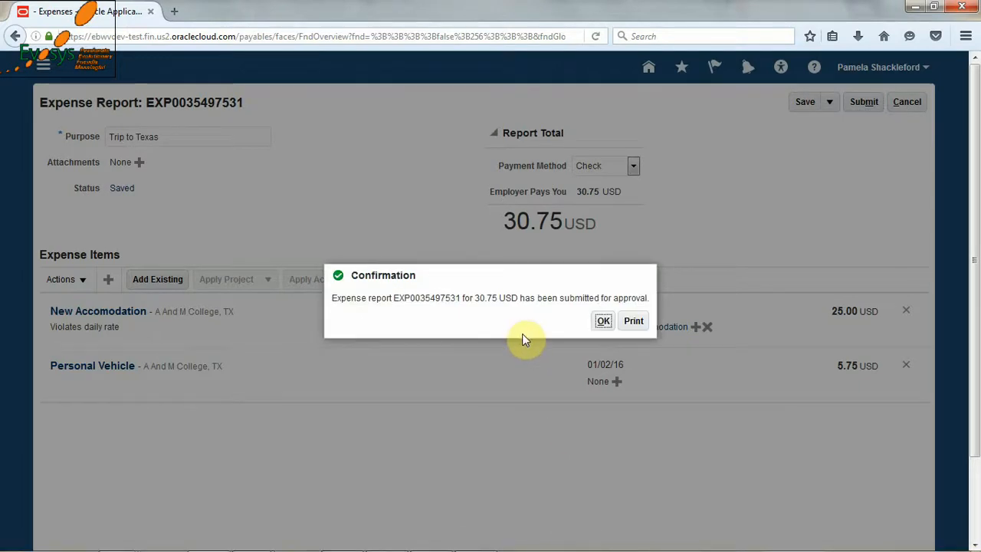
{"action": "left_click", "coordinate": [603, 320]}
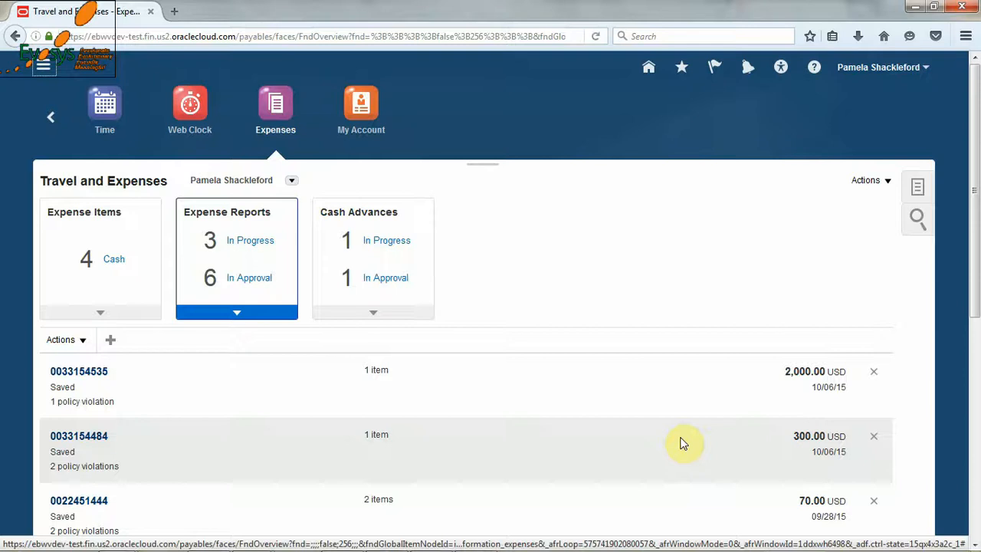